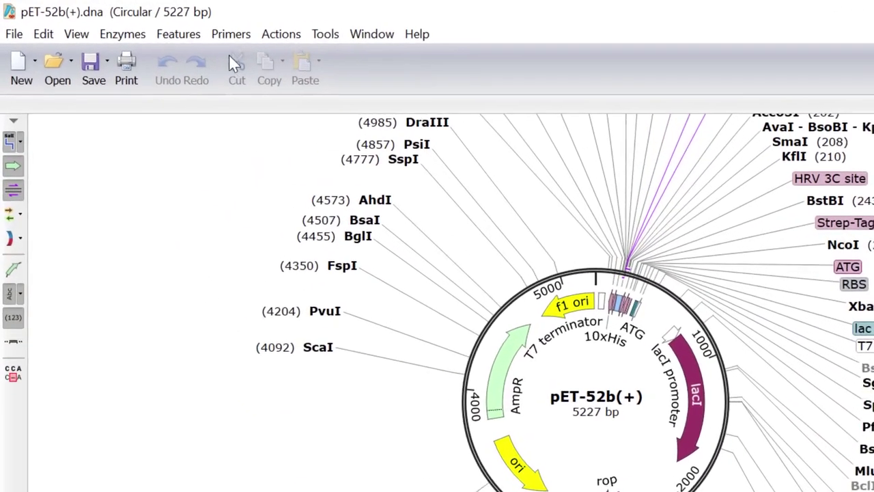
Step: Start a NEBuilder HiFi Insert Fragment assembly from the Actions menu, with pET-52b(+).dna as vector
click(281, 34)
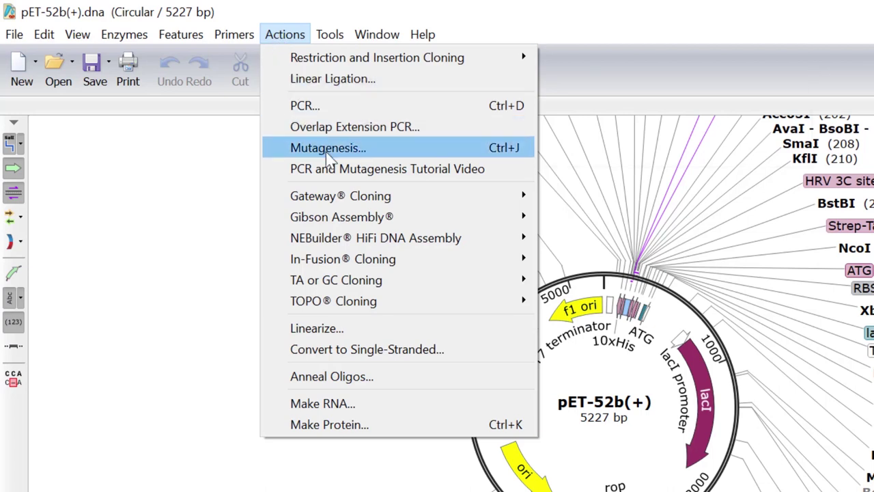
mouse_move(400, 237)
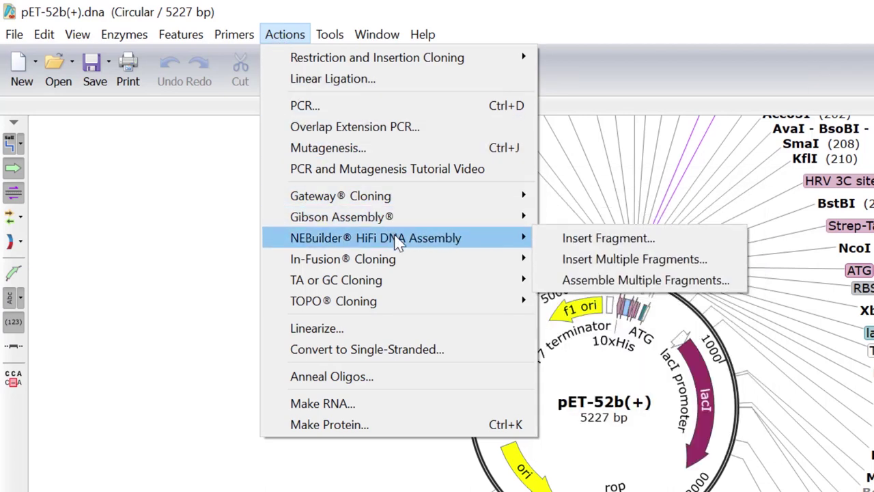
click(547, 236)
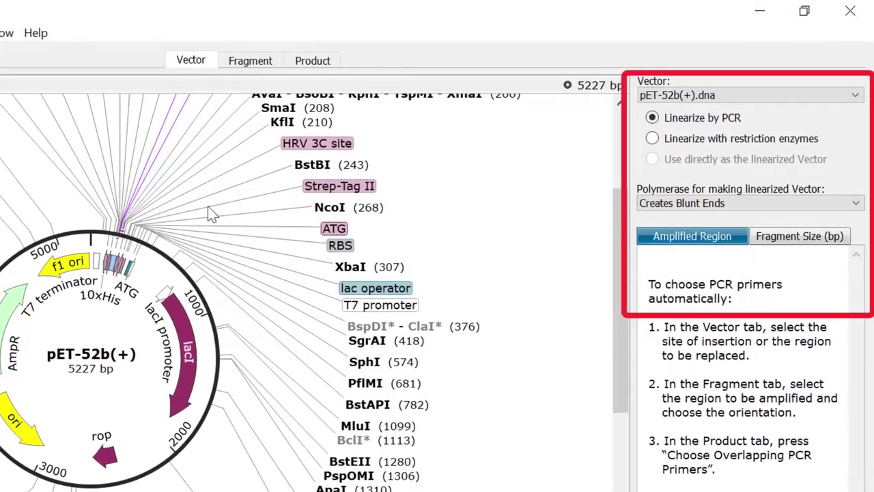
click(755, 95)
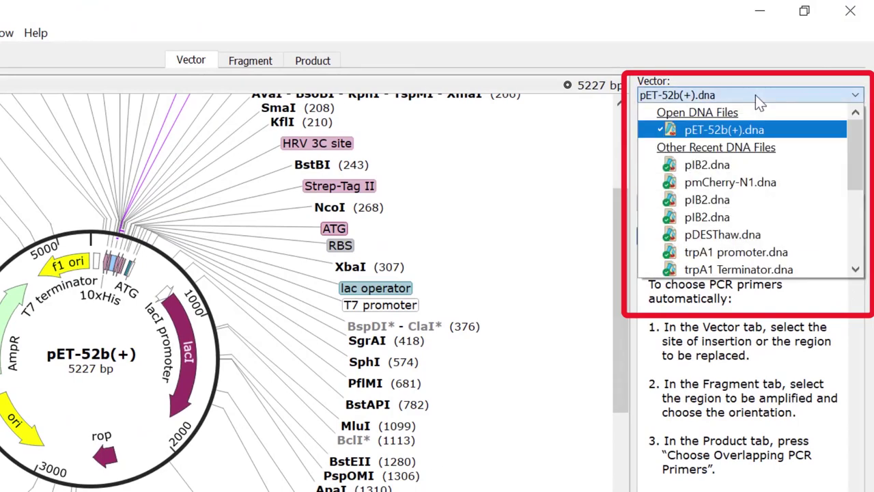
click(756, 94)
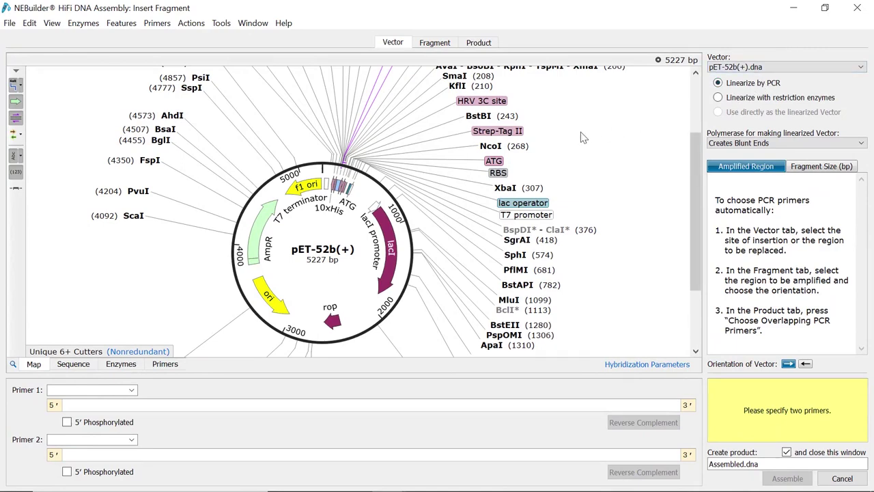
Step: Use Linearized Reverse and Linearized Forward as primers, amplifying vector region 190..189 (5227 bp)
scroll(540, 149, up, 3)
click(464, 115)
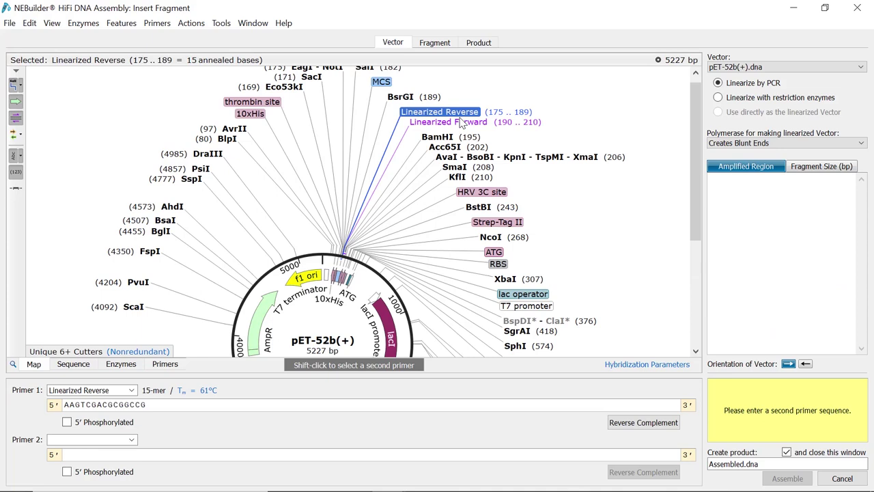
shift+click(467, 126)
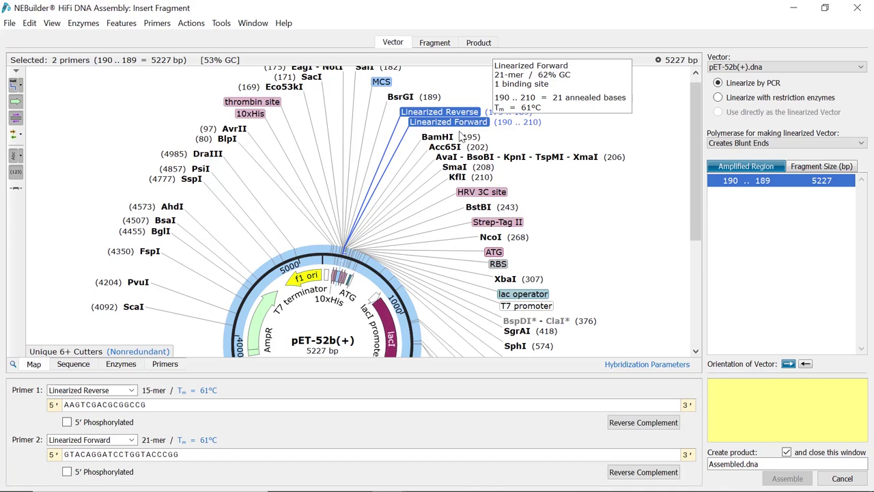
click(344, 252)
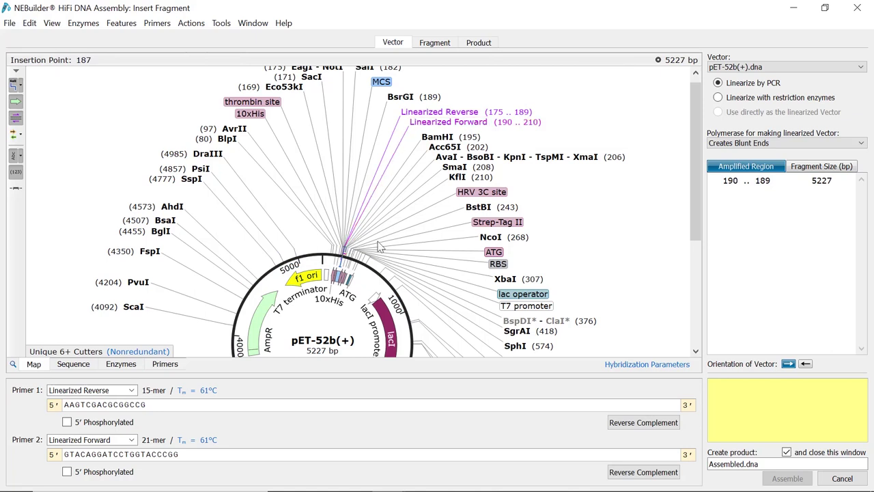
Step: Linearize pET-52b(+) with SacI and SmaI, replacing the 37 bp region from 171 to 208
click(718, 97)
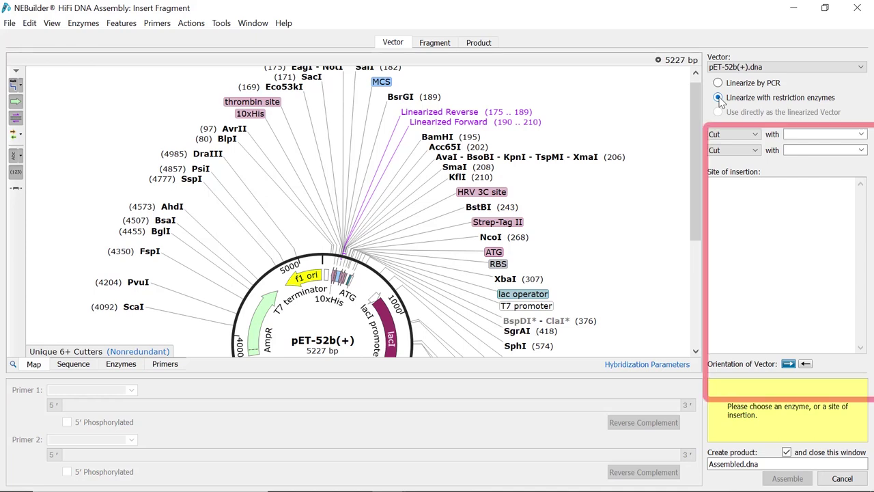
click(861, 135)
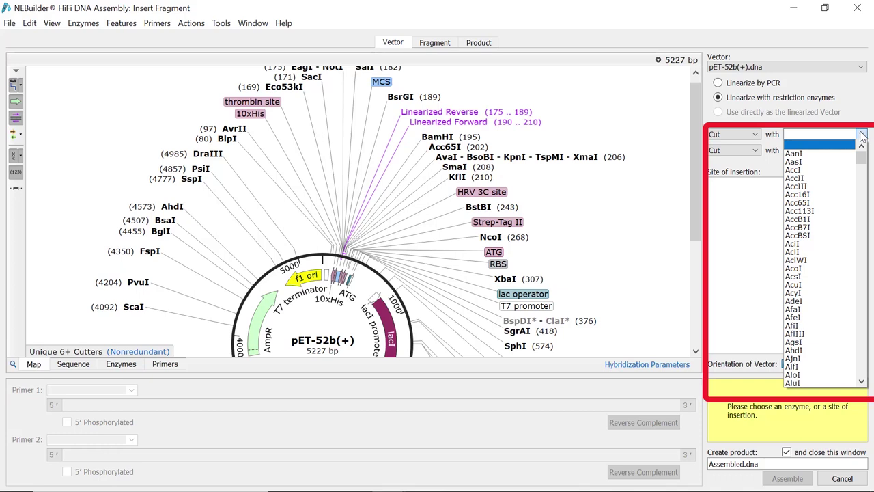
click(311, 78)
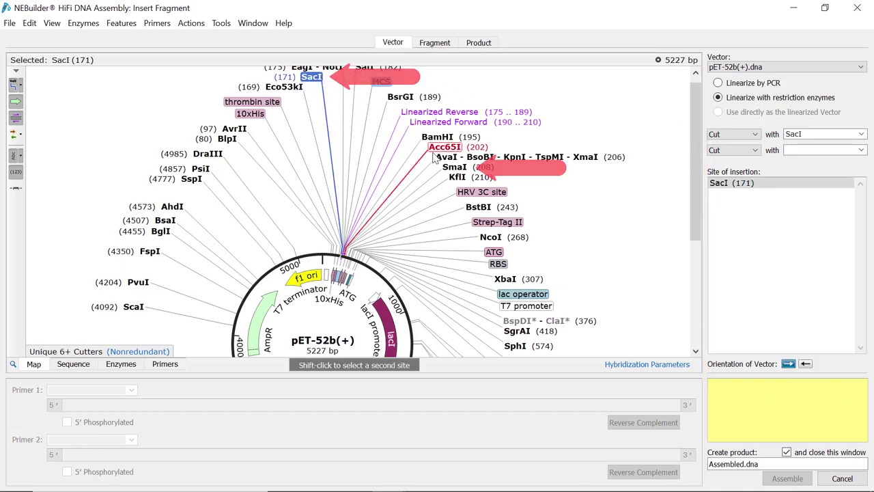
shift+click(452, 172)
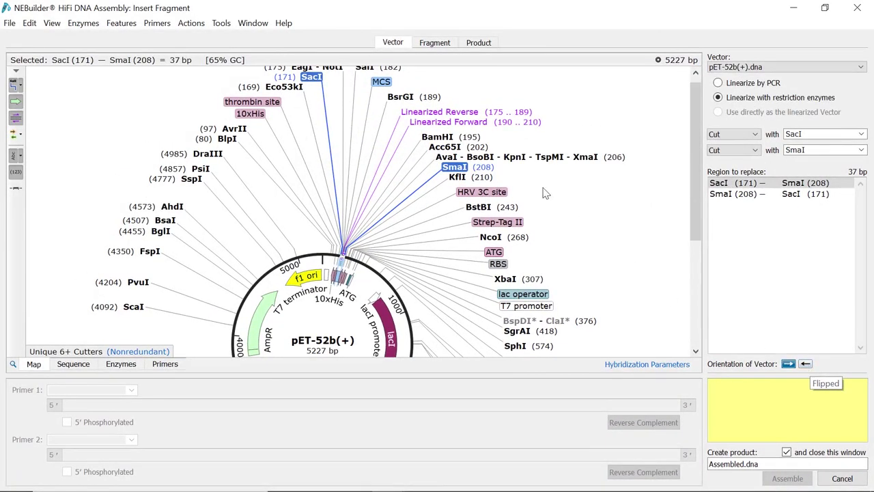
click(437, 43)
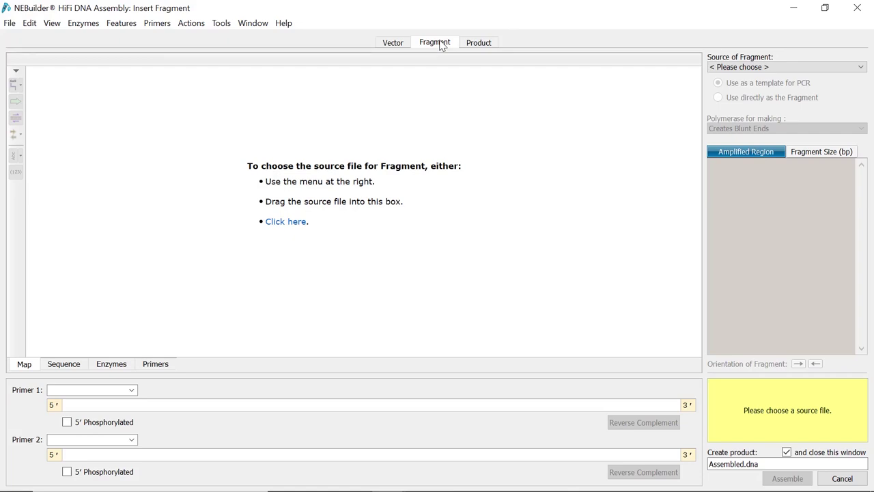
Step: Browse for the insert's source file and pick pmEGFP-1.dna
click(738, 68)
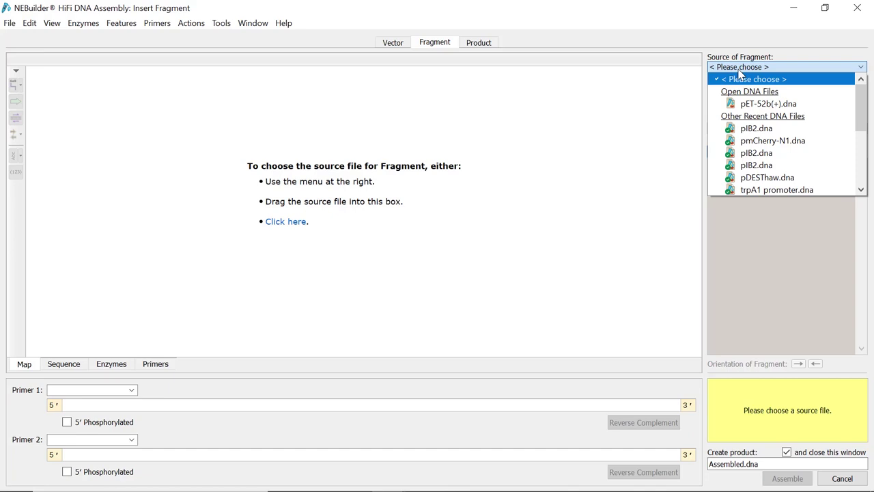
click(738, 70)
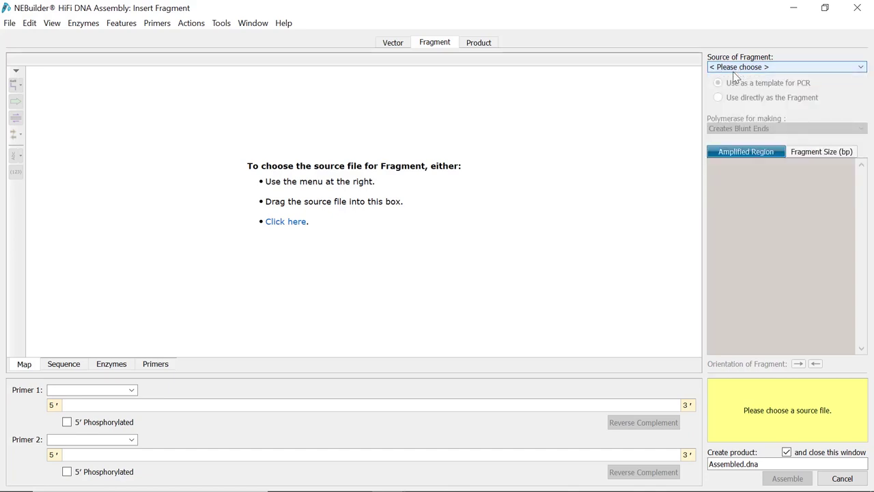
click(293, 226)
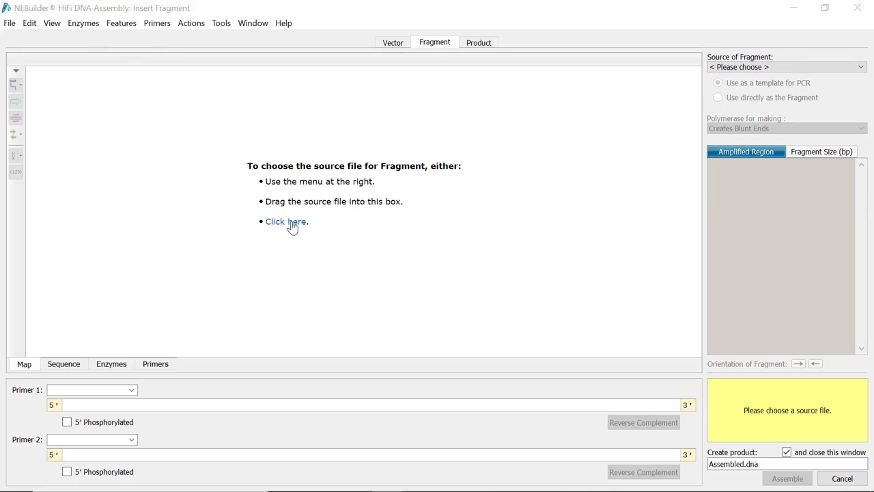
click(189, 134)
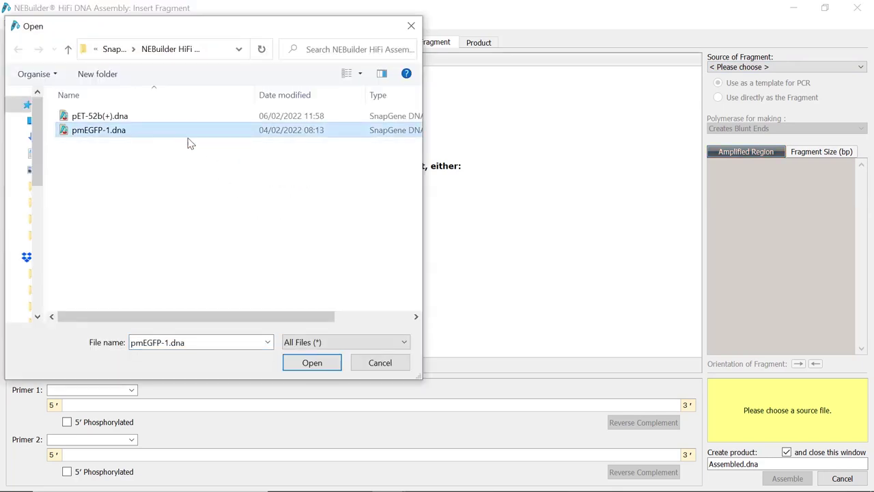
Step: Open pmEGFP-1.dna and select the 717 bp mEGFP region 97..813 as the fragment
click(294, 367)
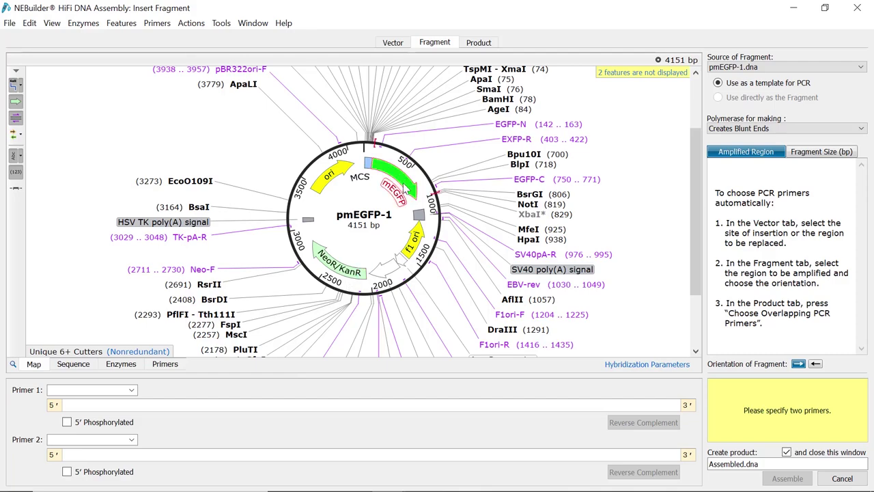
click(395, 185)
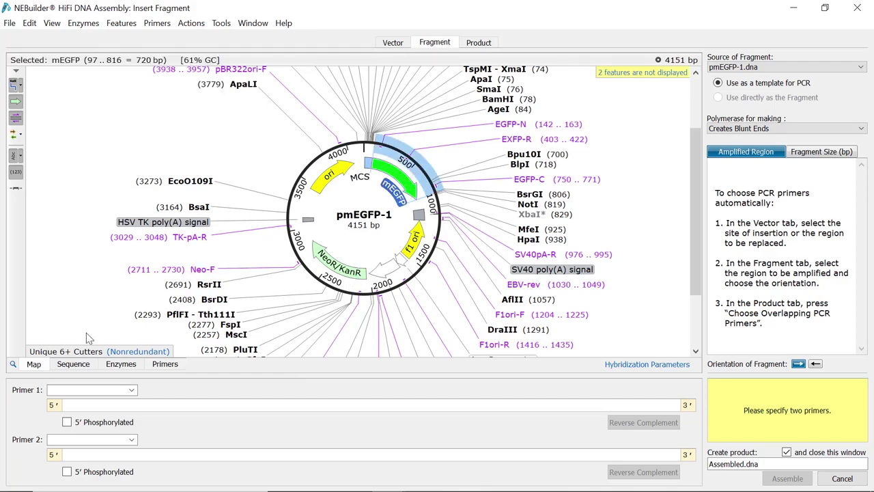
click(73, 364)
shift+click(263, 281)
scroll(261, 287, down, 10)
drag(262, 281, 372, 287)
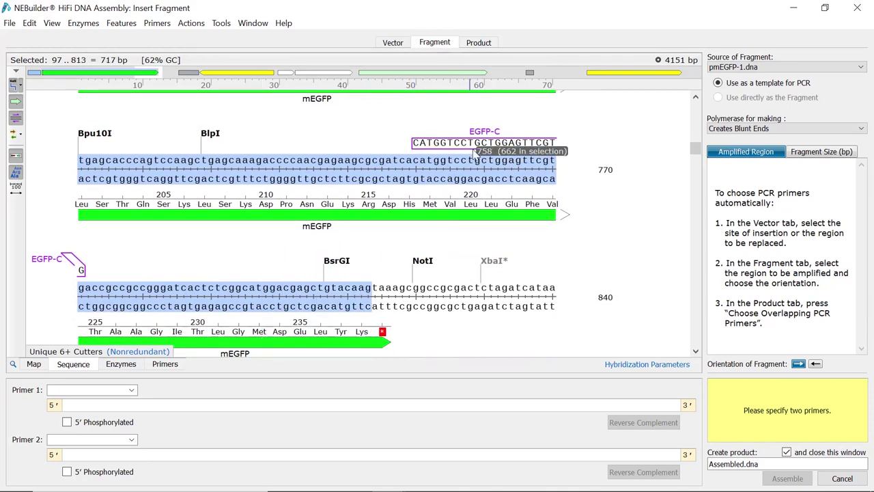
click(487, 47)
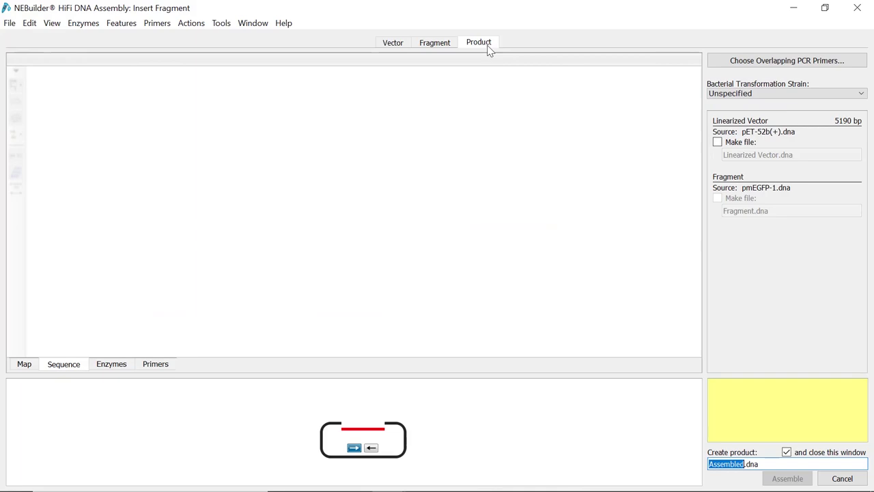
Step: Design overlapping primers with 15–25 bp overlaps that regenerate SacI, giving a 749 bp fragment
click(746, 63)
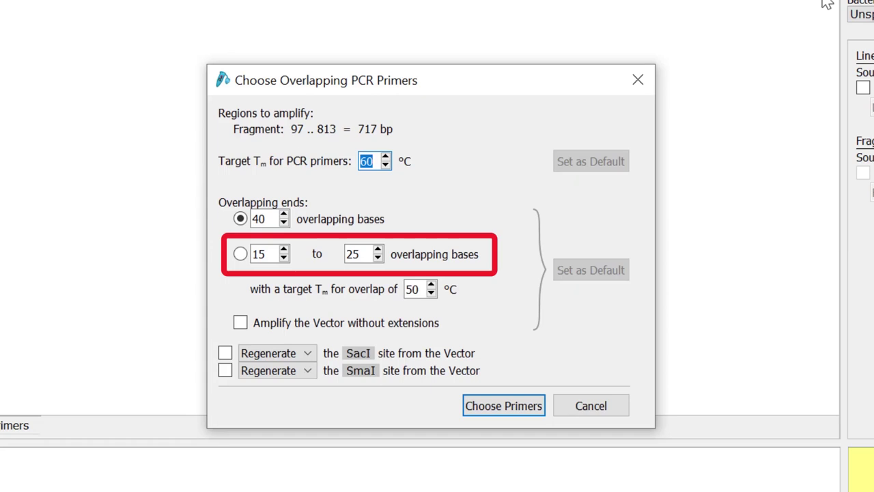
click(240, 255)
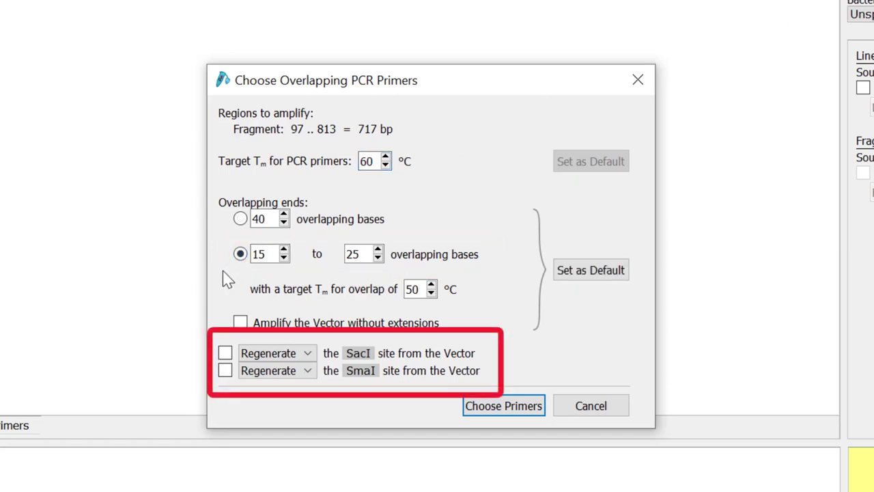
click(226, 353)
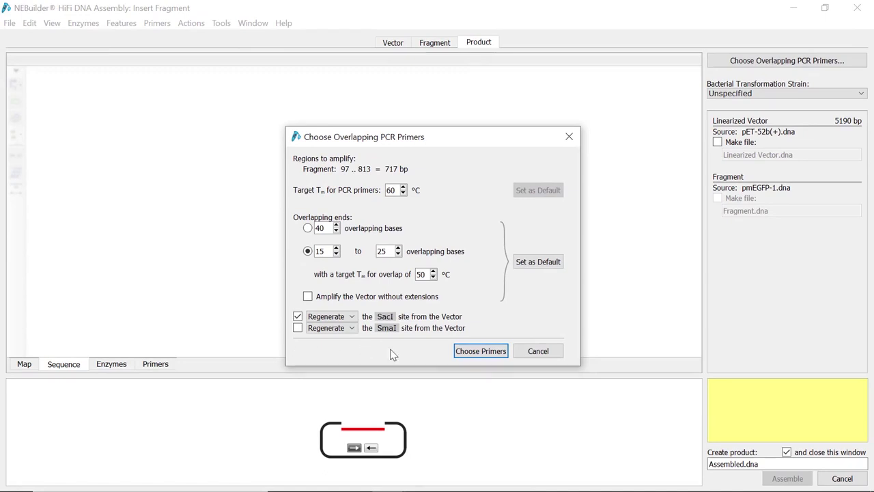
click(480, 352)
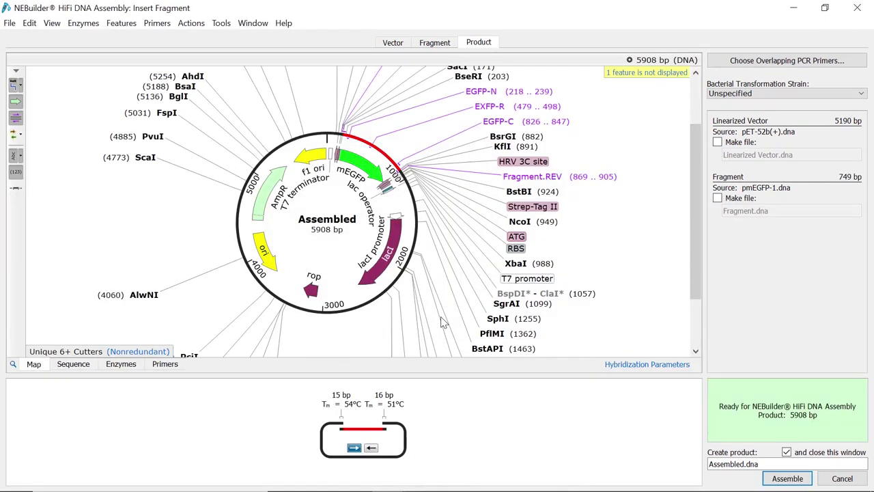
Step: Inspect the product sequence around base 783 in the mEGFP insert
click(394, 164)
click(62, 364)
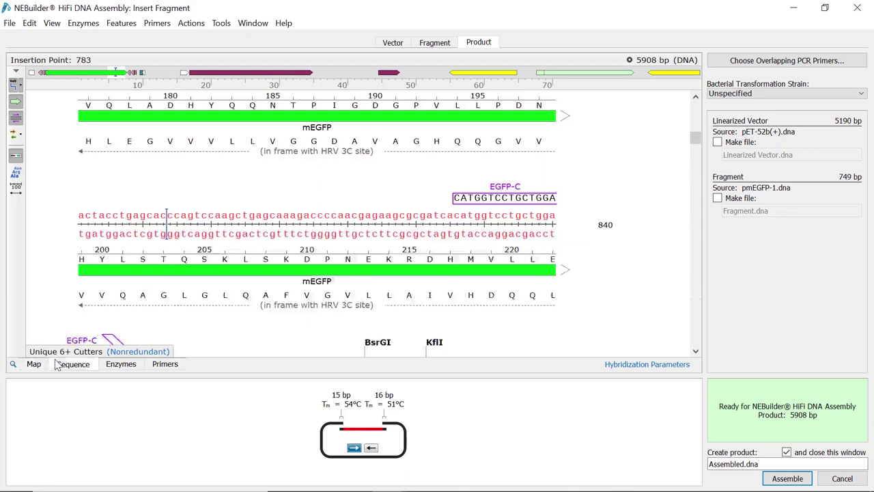
scroll(181, 295, down, 3)
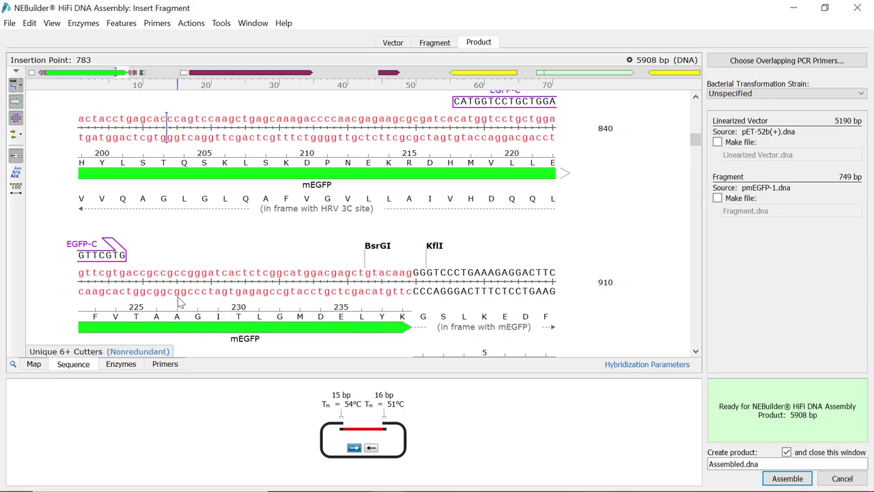
Step: Name the product pET-52b_mEGFP and assemble the 5908 bp plasmid
double_click(721, 464)
text(pET-52b)
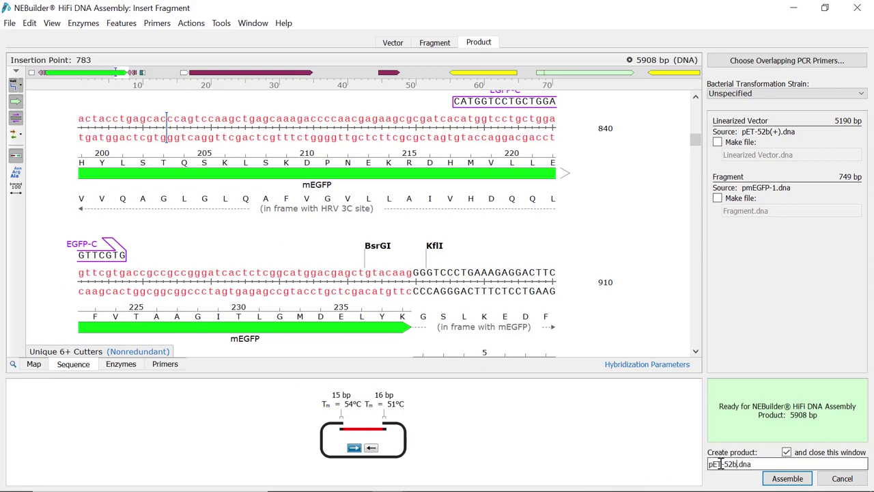
text(_mEGFP)
click(771, 480)
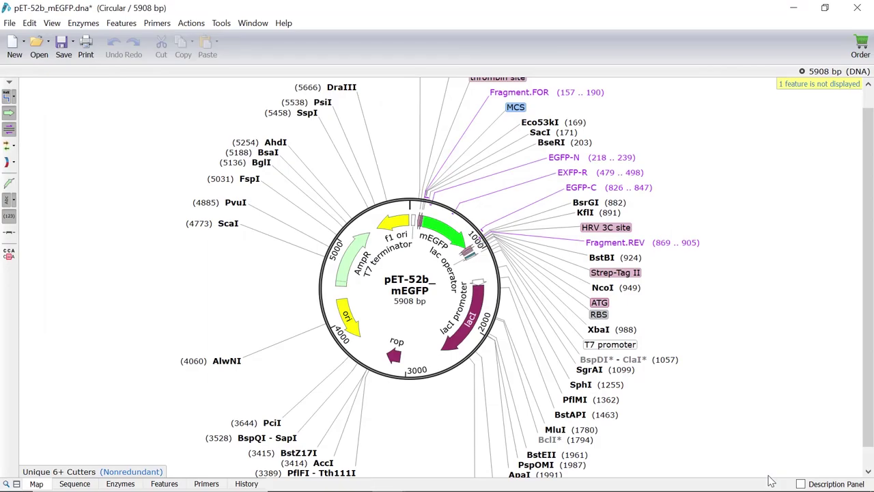
Step: Review pET-52b_mEGFP's five primers, then scroll its history down to the PCR step
click(219, 483)
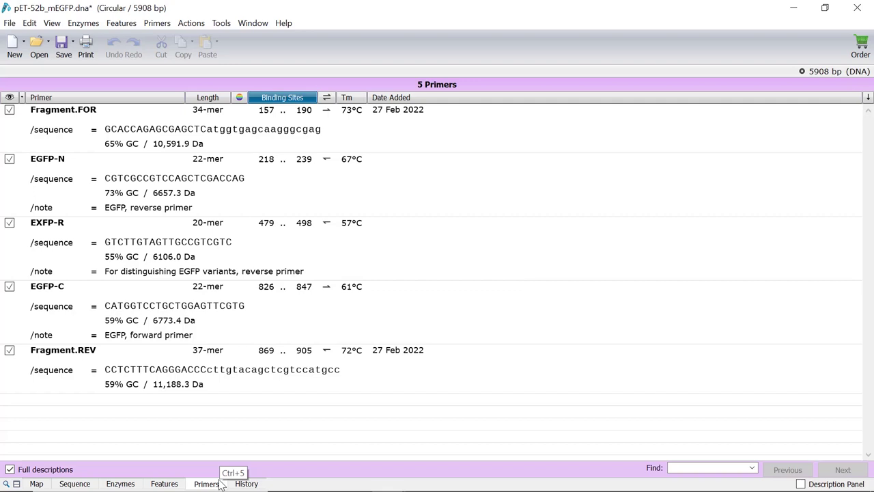
click(239, 483)
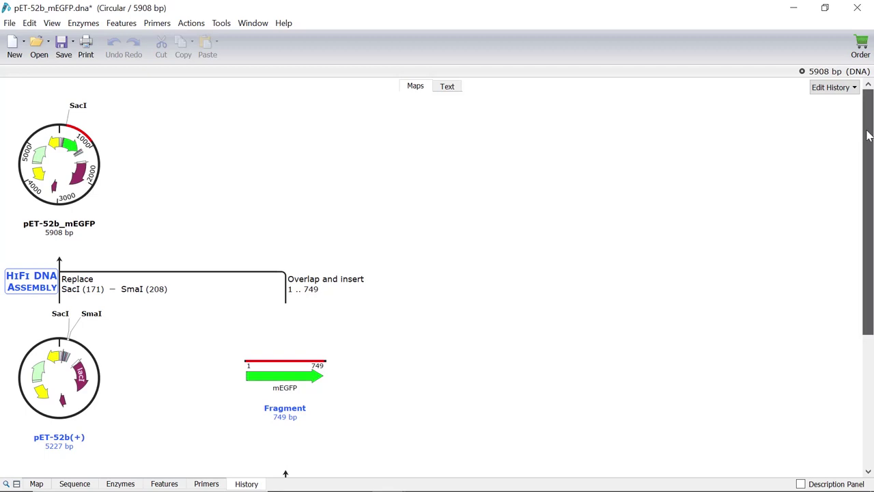
drag(870, 136, 872, 198)
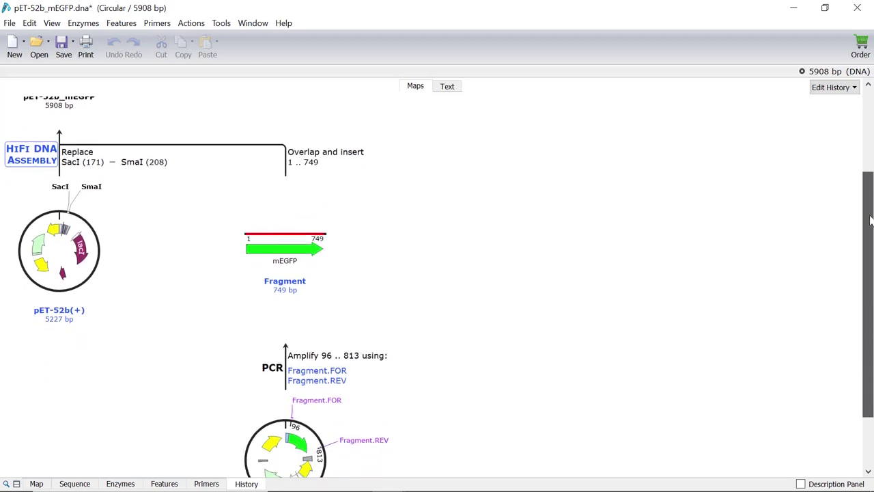